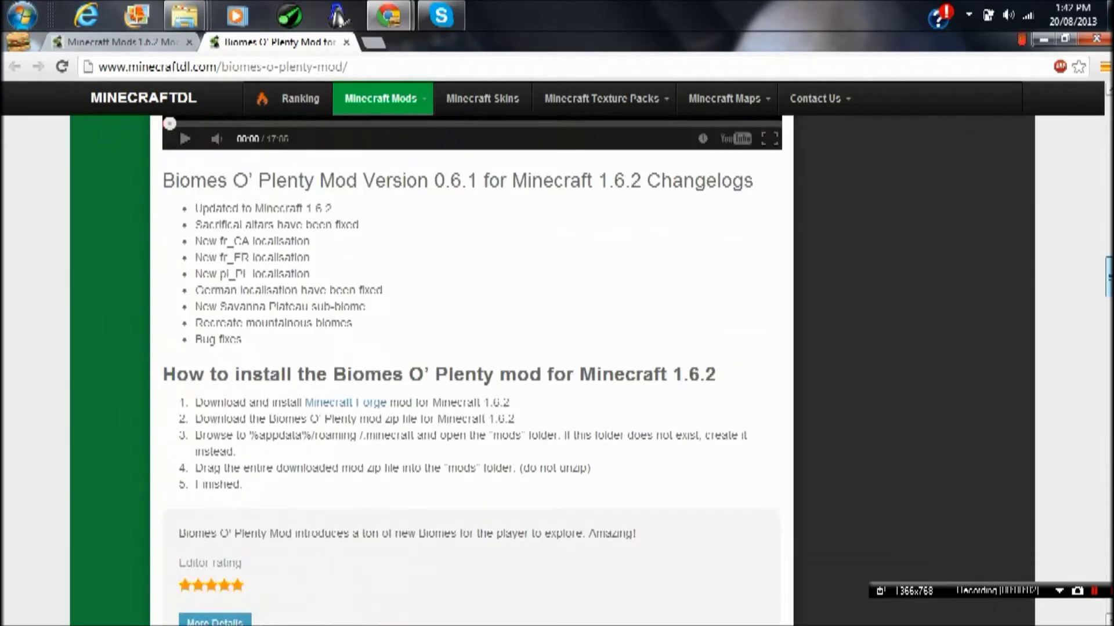
pyautogui.moveTo(1108, 555); pyautogui.dragTo(1109, 105)
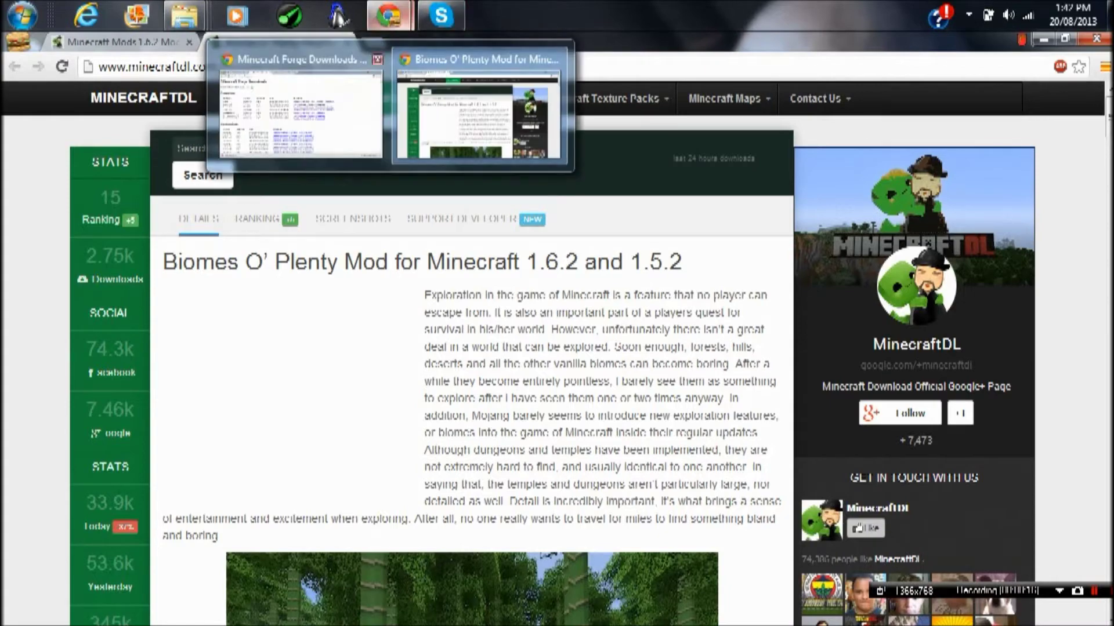
# - Merge the Forge Downloads and Magic Launcher Tool pages into the main Chrome window, then close Media Player
pyautogui.click(300, 113)
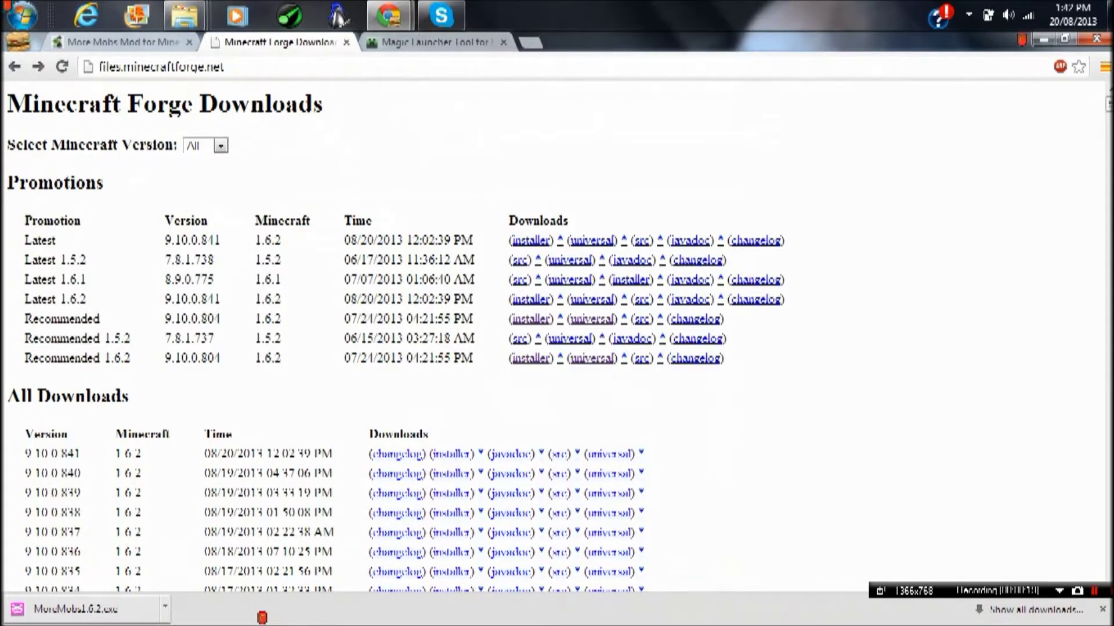
pyautogui.moveTo(279, 42); pyautogui.dragTo(636, 118)
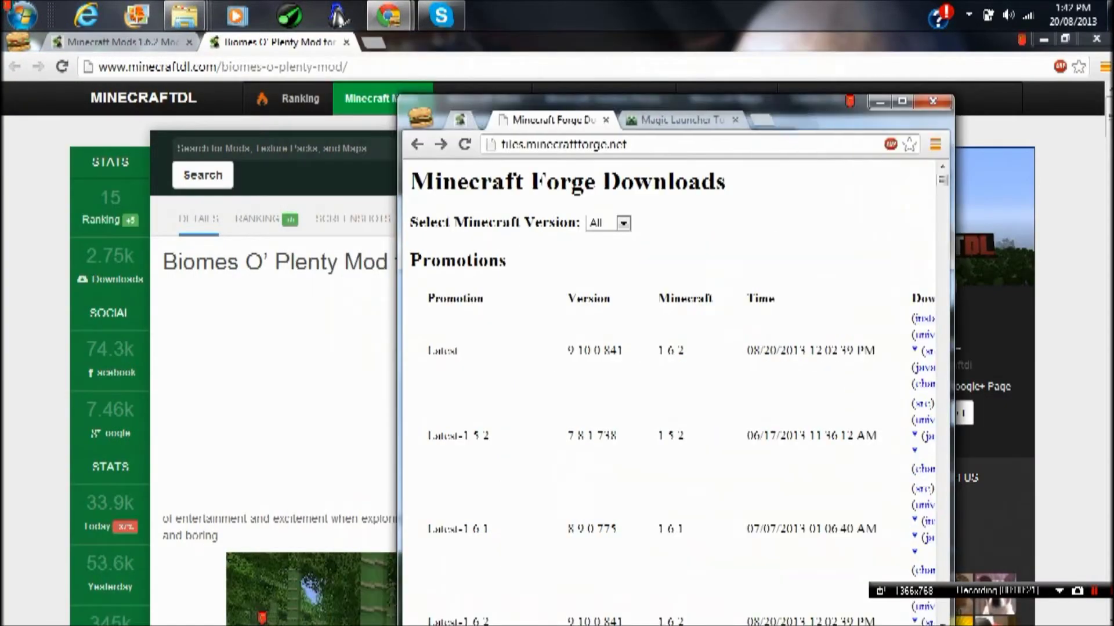
pyautogui.moveTo(639, 120); pyautogui.dragTo(452, 42)
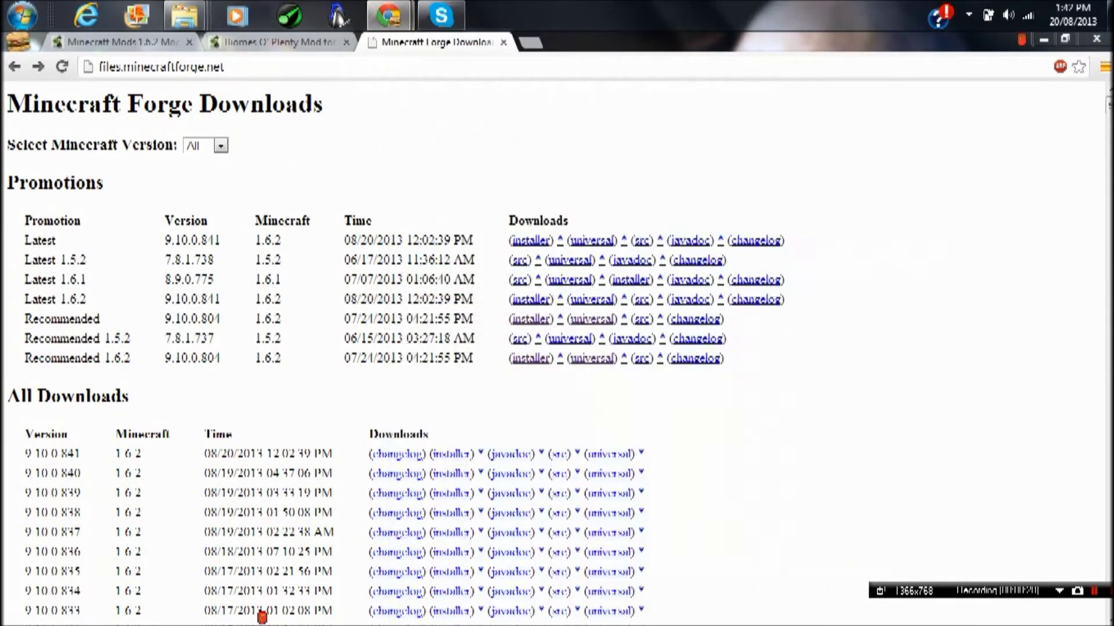
pyautogui.moveTo(557, 348); pyautogui.dragTo(592, 42)
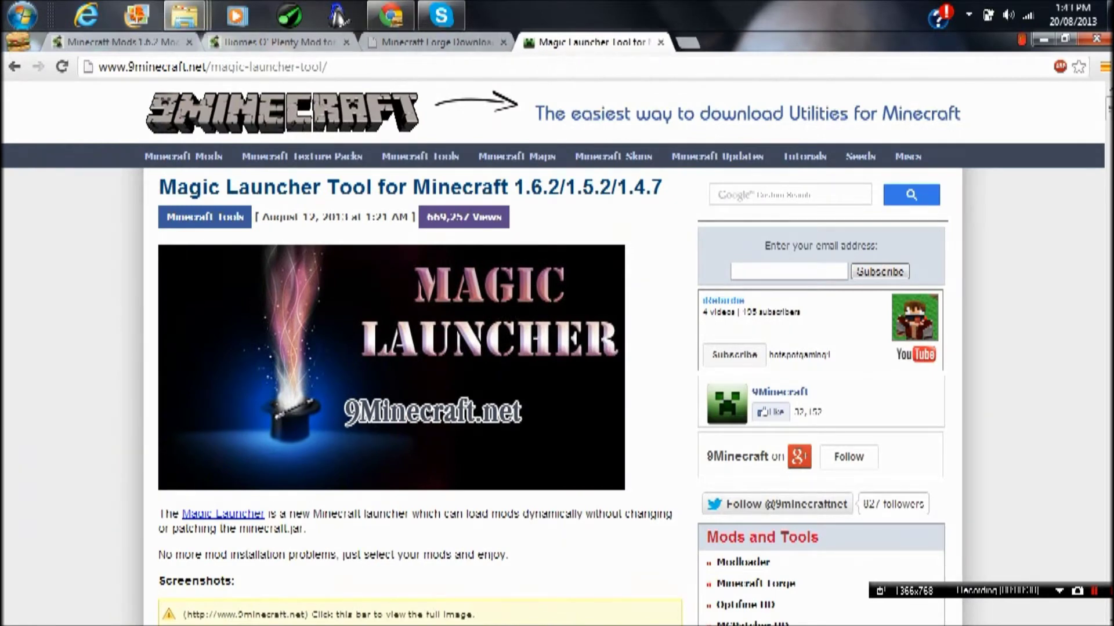
pyautogui.click(123, 42)
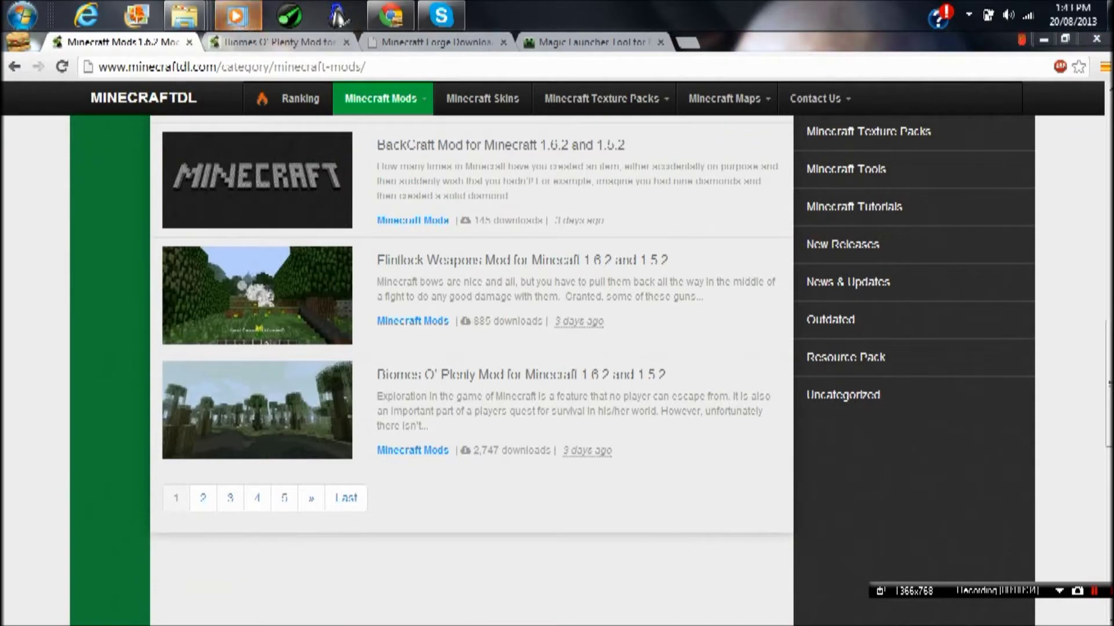
pyautogui.click(237, 17)
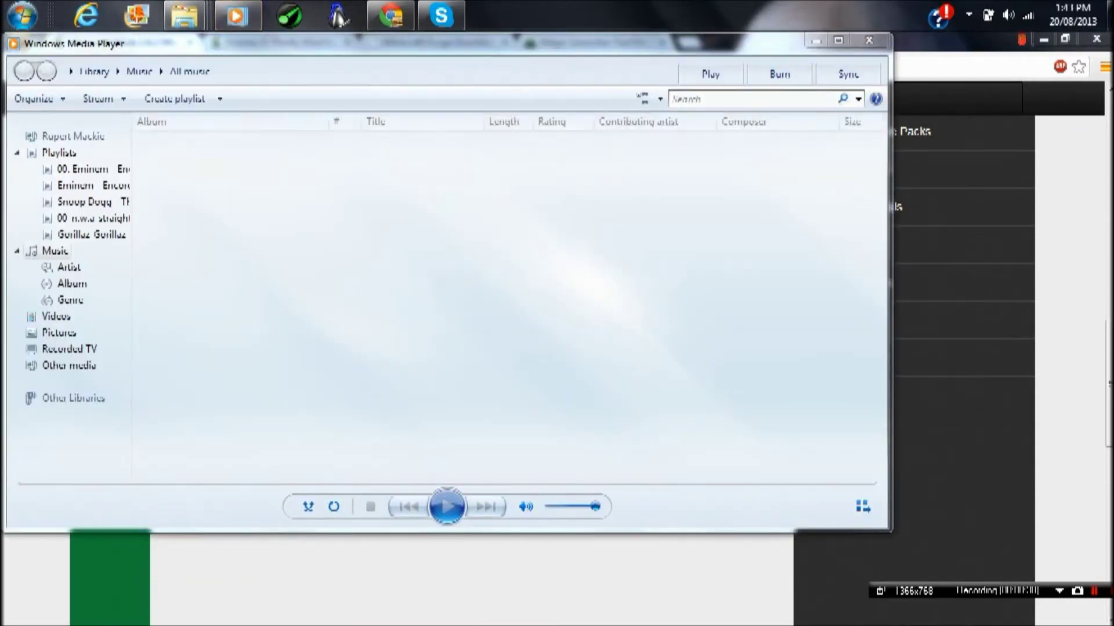
pyautogui.click(237, 16)
# - Open the 'Download Biomes O' Plenty Mod for Minecraft 1.6.2' link in a new tab and view it
pyautogui.click(278, 42)
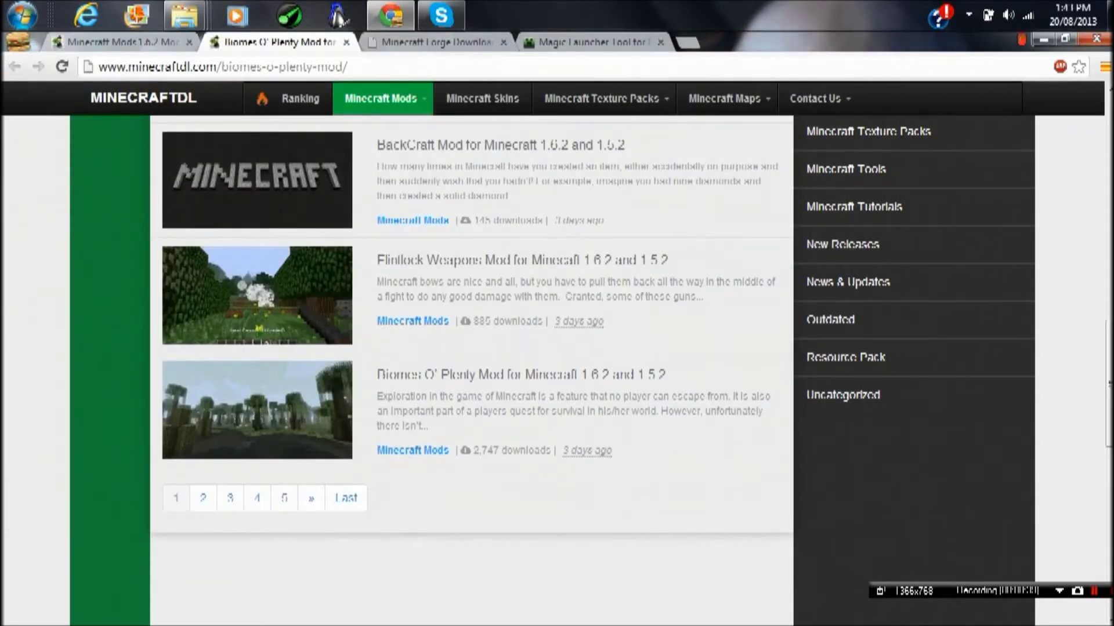
pyautogui.scroll(-8, 470, 348)
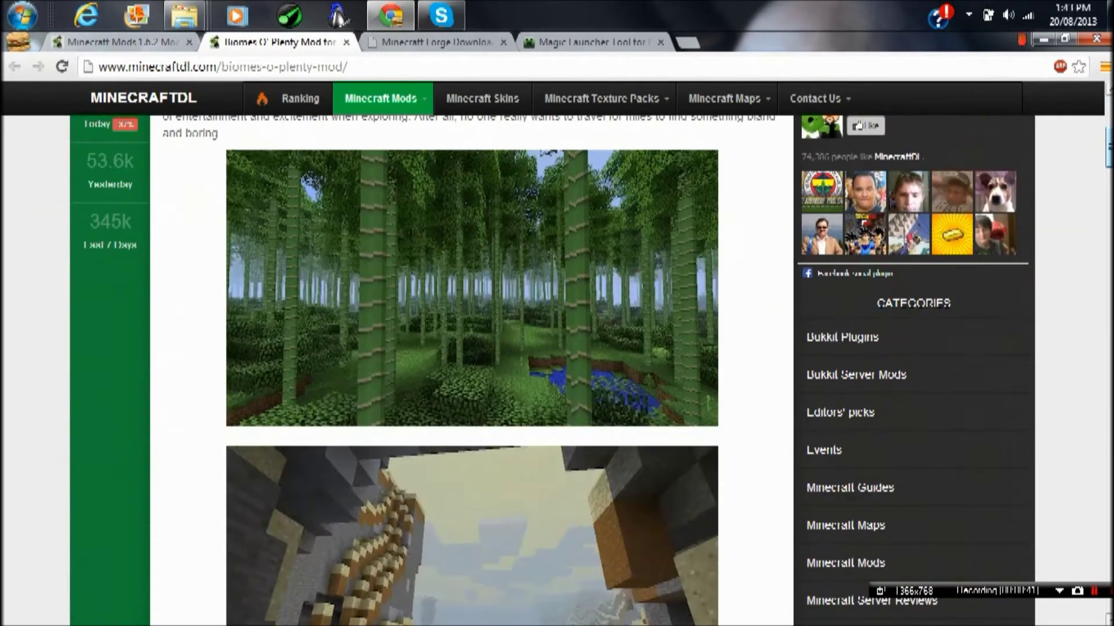
pyautogui.scroll(-5, 470, 349)
pyautogui.scroll(-5, 470, 349)
pyautogui.scroll(-3, 471, 348)
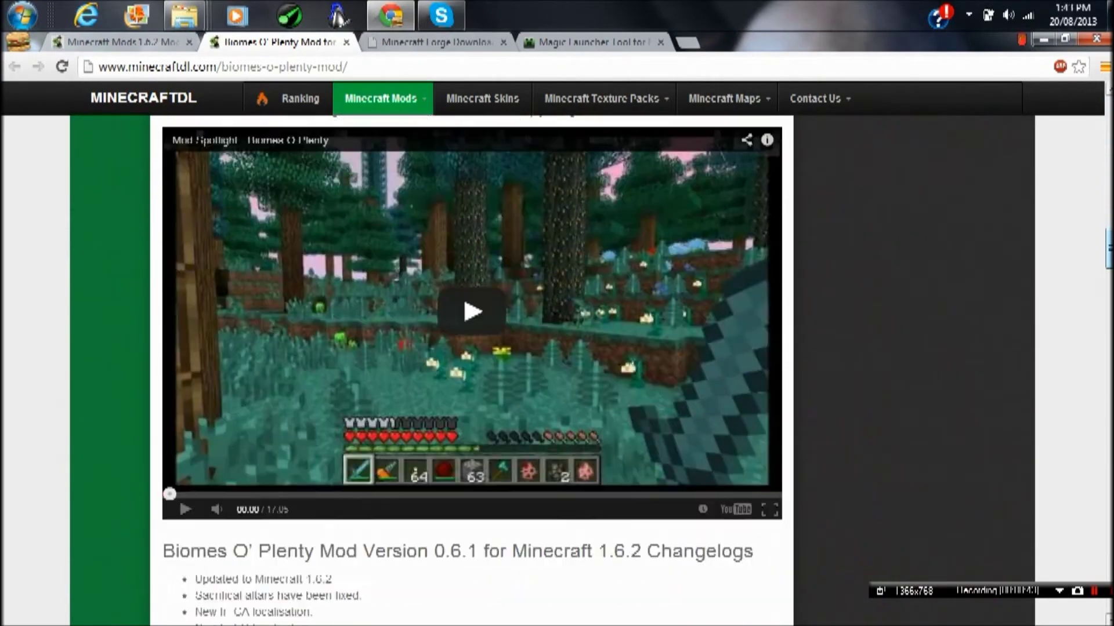
pyautogui.scroll(-5, 470, 348)
pyautogui.scroll(-2, 470, 348)
pyautogui.scroll(-3, 470, 348)
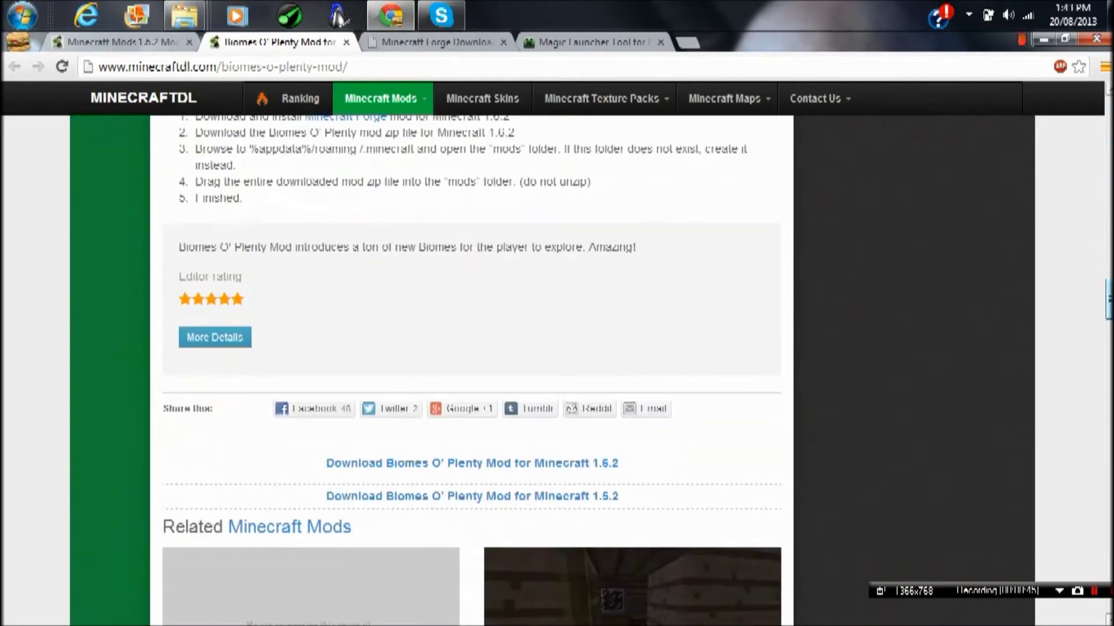
pyautogui.scroll(-2, 470, 349)
pyautogui.rightClick(610, 388)
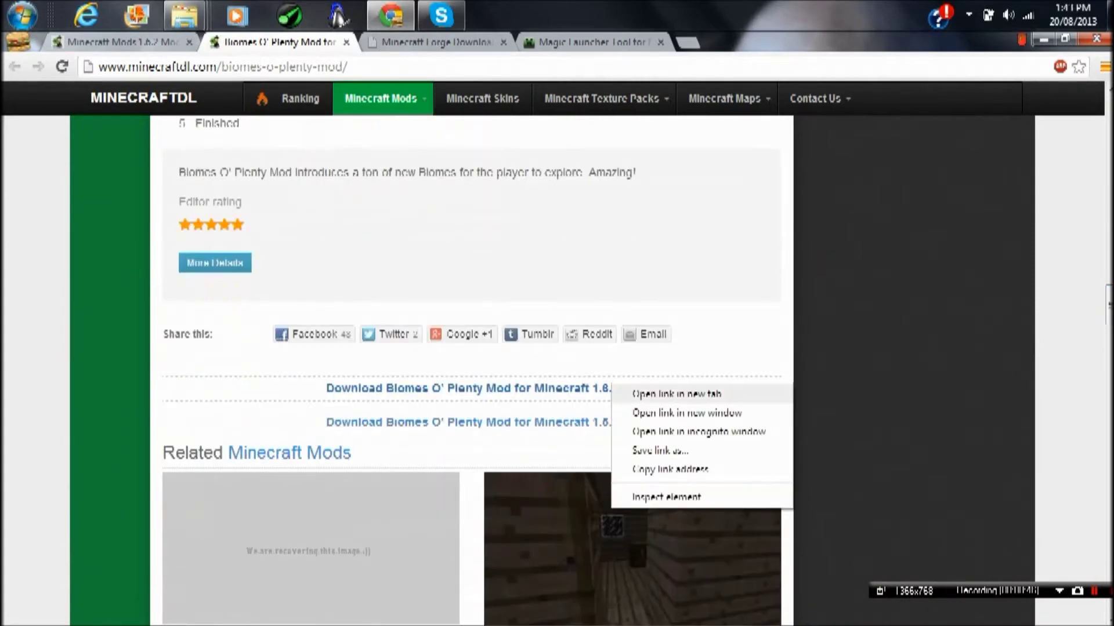
pyautogui.click(661, 394)
pyautogui.click(435, 43)
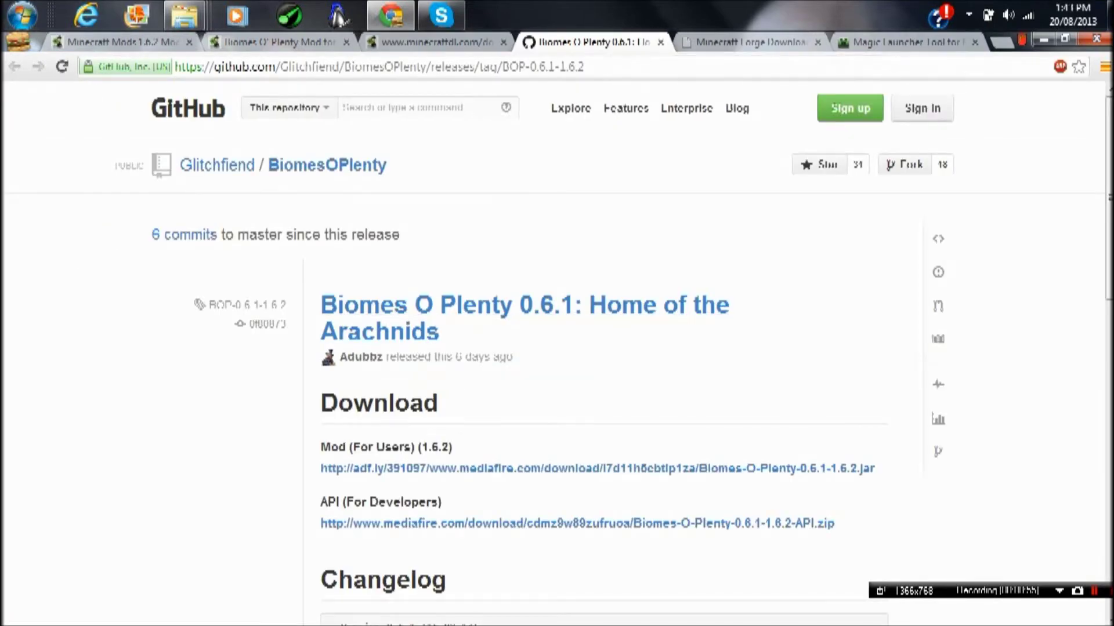
pyautogui.scroll(-1, 557, 349)
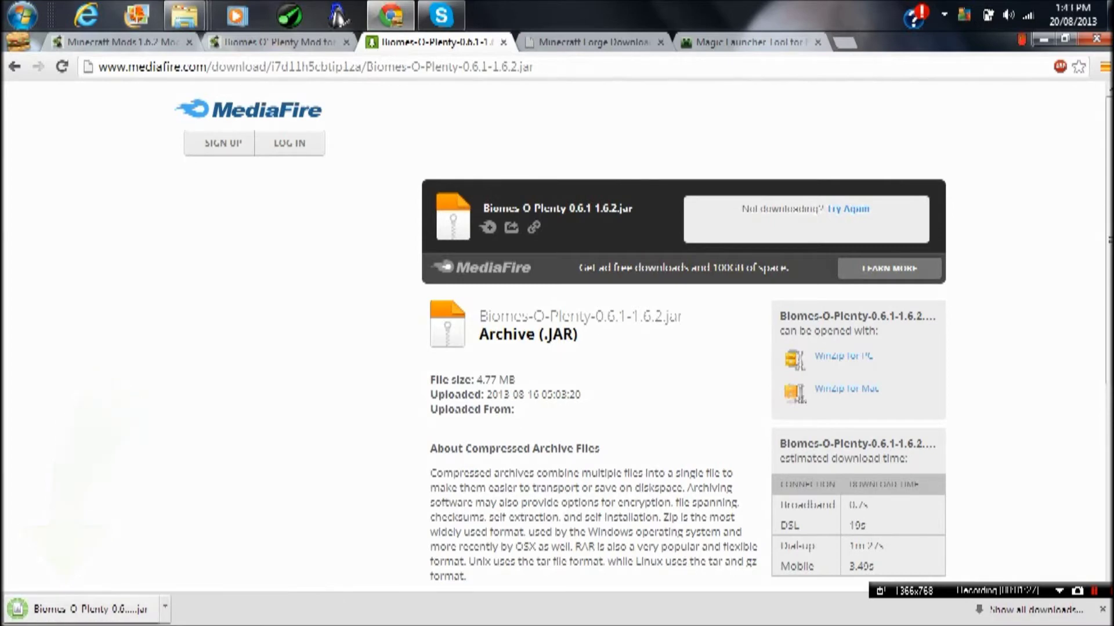
# - Return to the Minecraft Forge Downloads tab after the MediaFire jar download
pyautogui.click(596, 42)
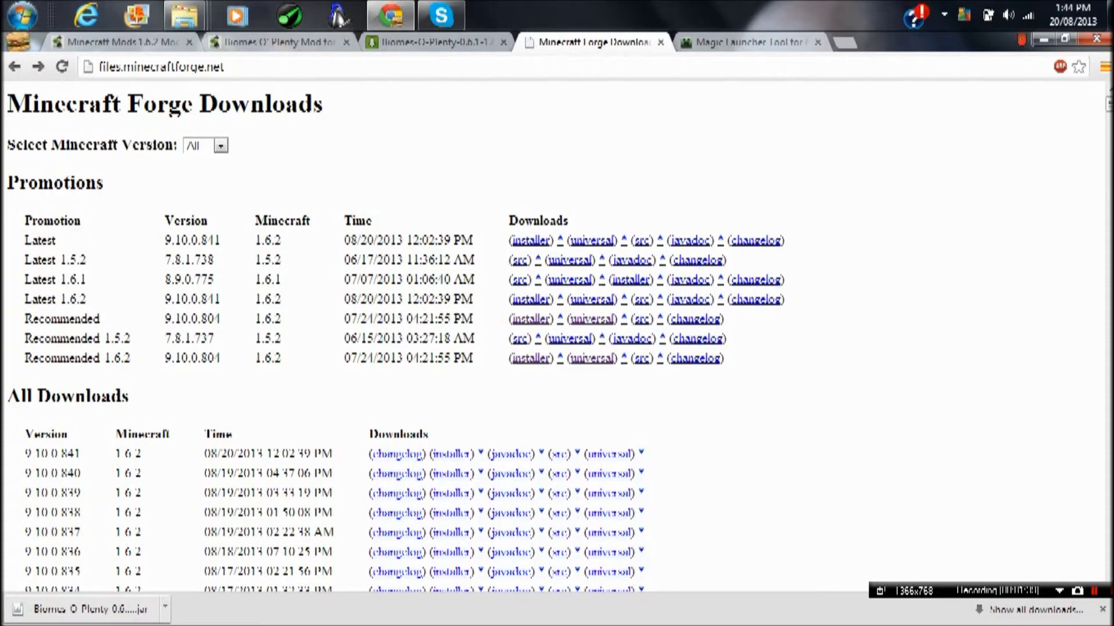
# - Look over the Magic Launcher Tool page's Windows downloads, then minimise Chrome to the desktop
pyautogui.click(749, 41)
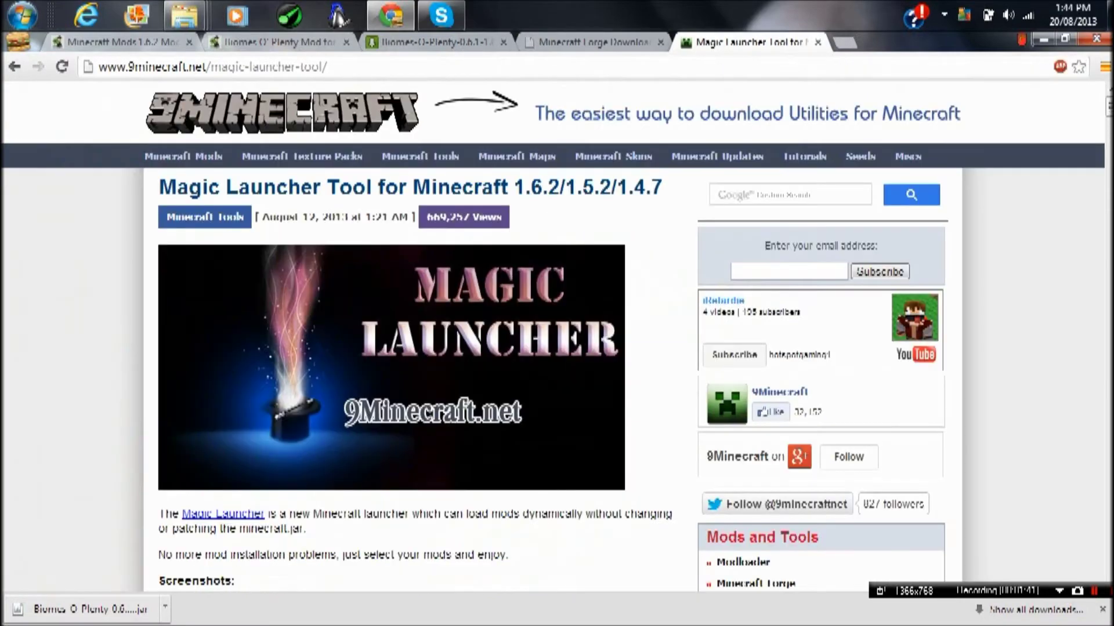
pyautogui.moveTo(1108, 104); pyautogui.dragTo(1107, 258)
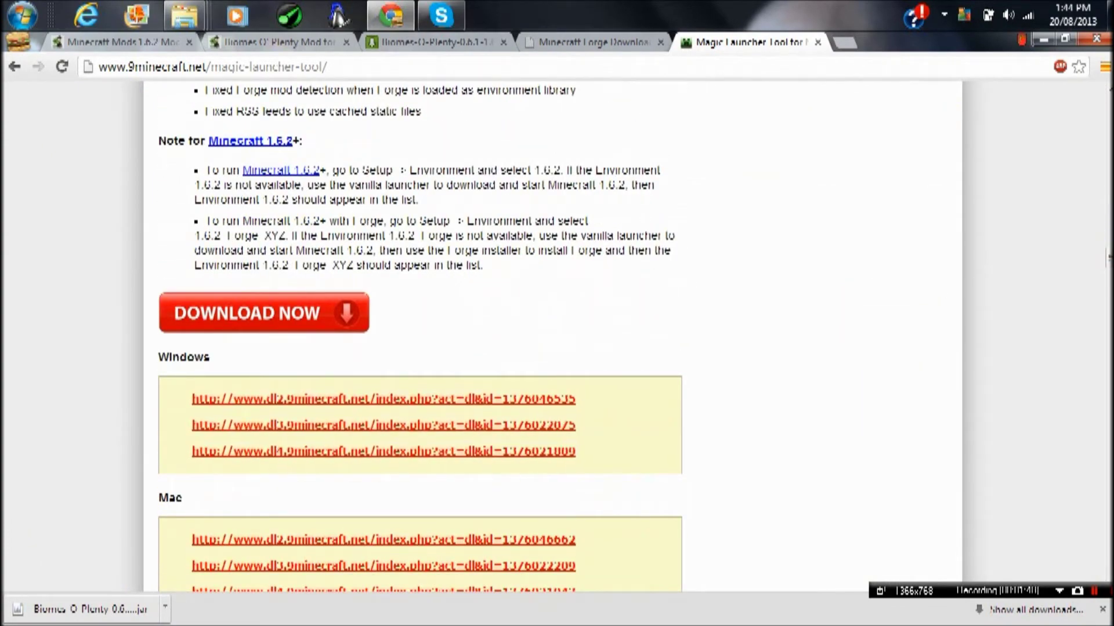
pyautogui.moveTo(1108, 259); pyautogui.dragTo(1107, 100)
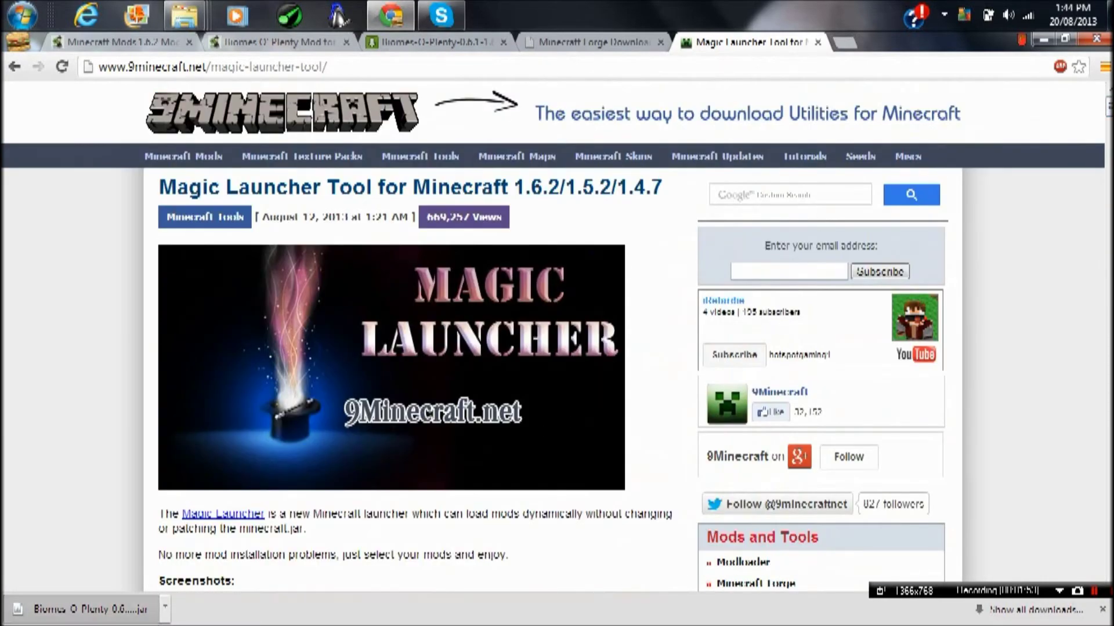
pyautogui.scroll(-1, 557, 348)
pyautogui.click(1046, 42)
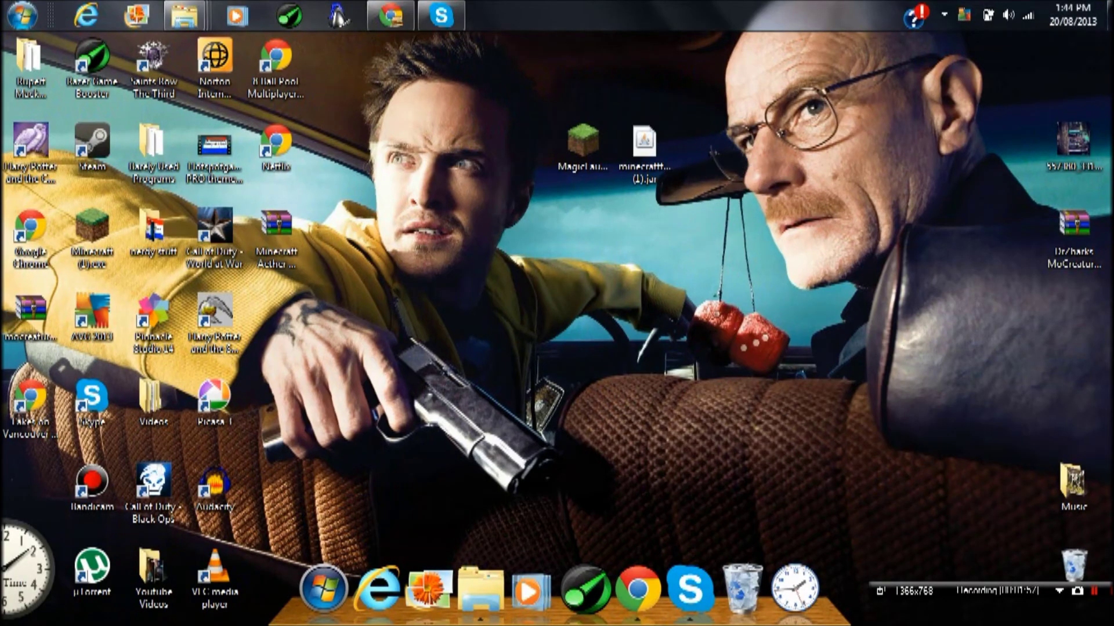
# - Put the Biomes O' Plenty jar on the desktop and install the Forge 9.10.0.804 client
pyautogui.moveTo(705, 55); pyautogui.dragTo(705, 156)
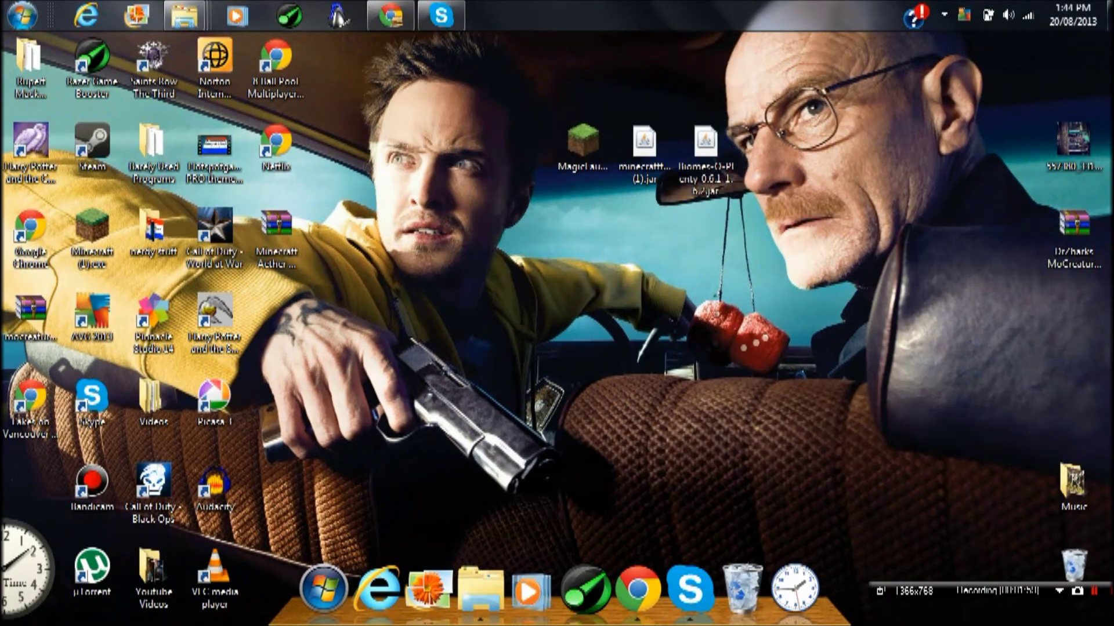
pyautogui.click(644, 152)
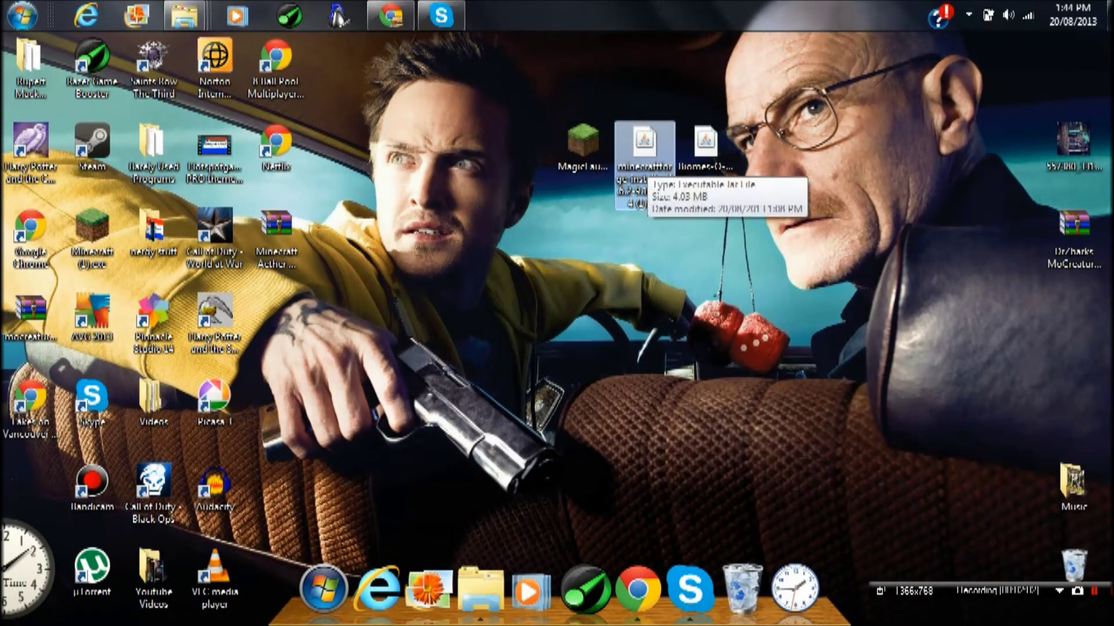
pyautogui.click(487, 348)
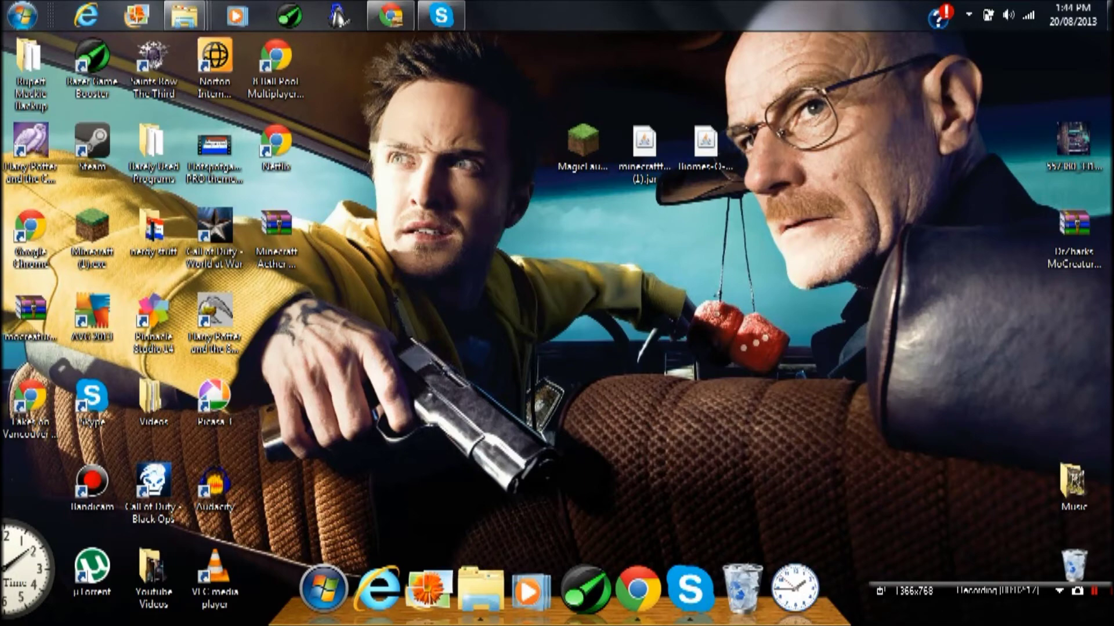
pyautogui.click(644, 150)
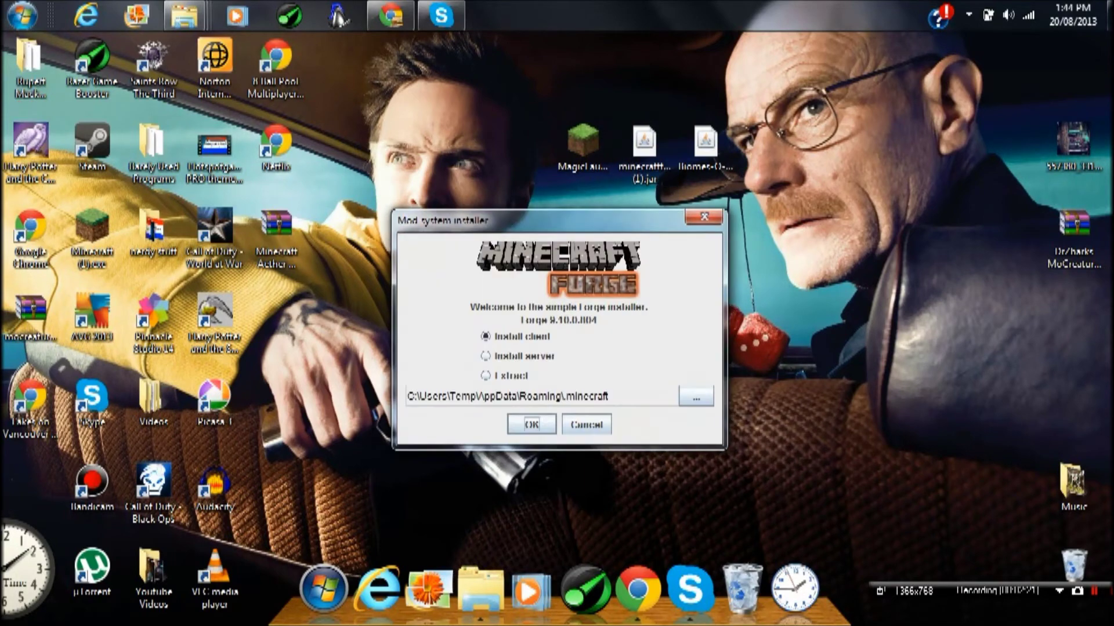
pyautogui.click(531, 425)
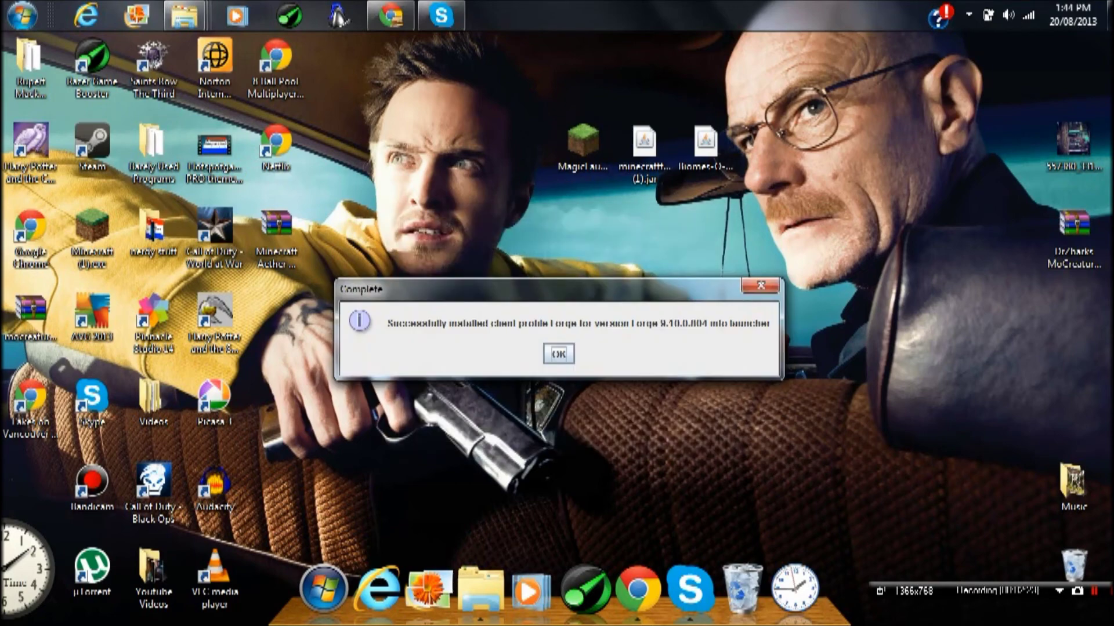
pyautogui.press('Return')
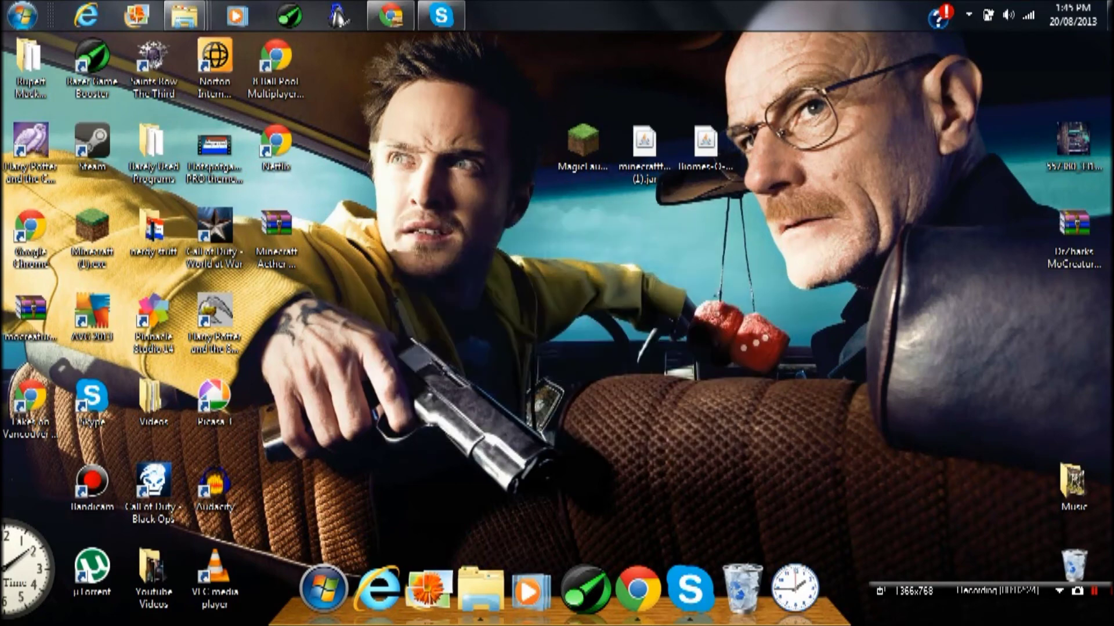
# - Open the Biomes O' Plenty jar from the desktop and close the reopened Forge installer
pyautogui.click(705, 152)
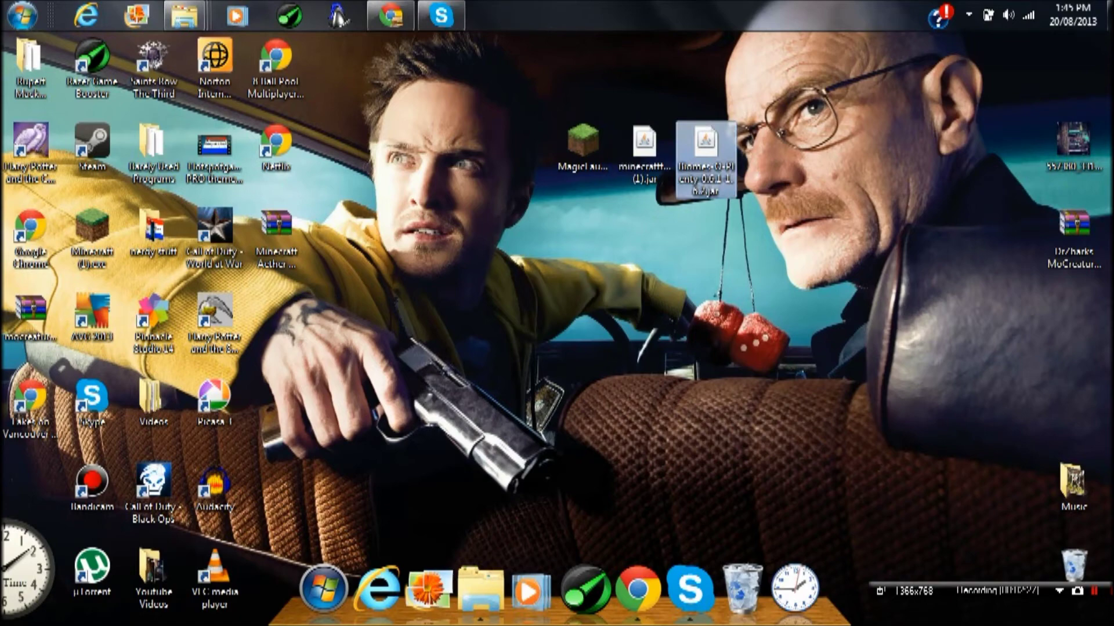
pyautogui.press('Return')
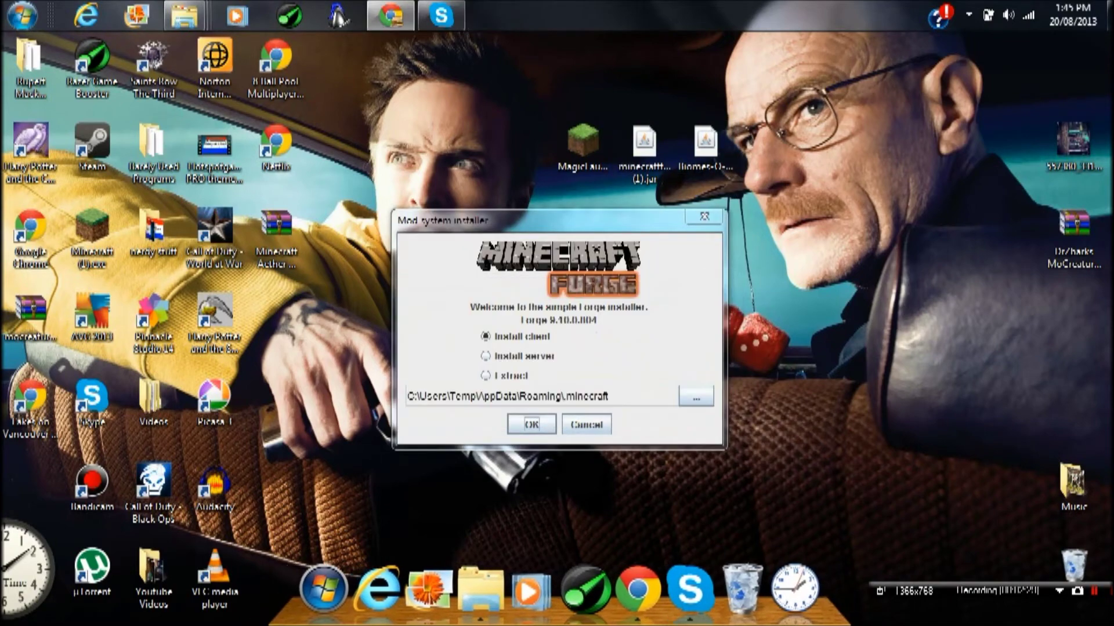
pyautogui.click(705, 217)
# - Launch Magic Launcher 1.1.7, allow it past the security warning, and bring up Setup
pyautogui.doubleClick(583, 153)
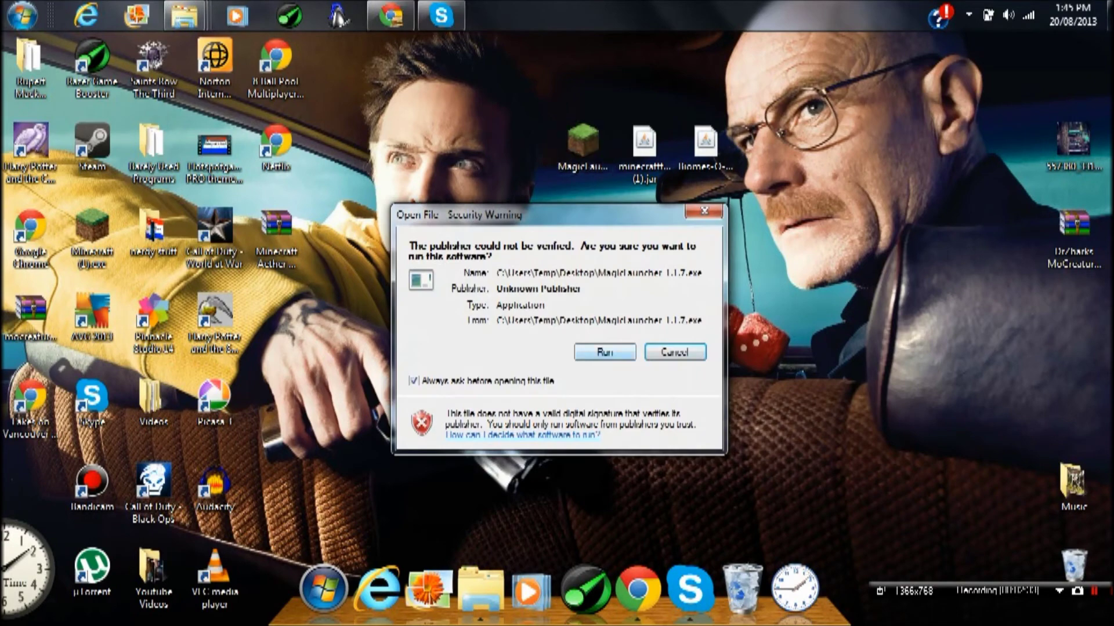
pyautogui.press('Return')
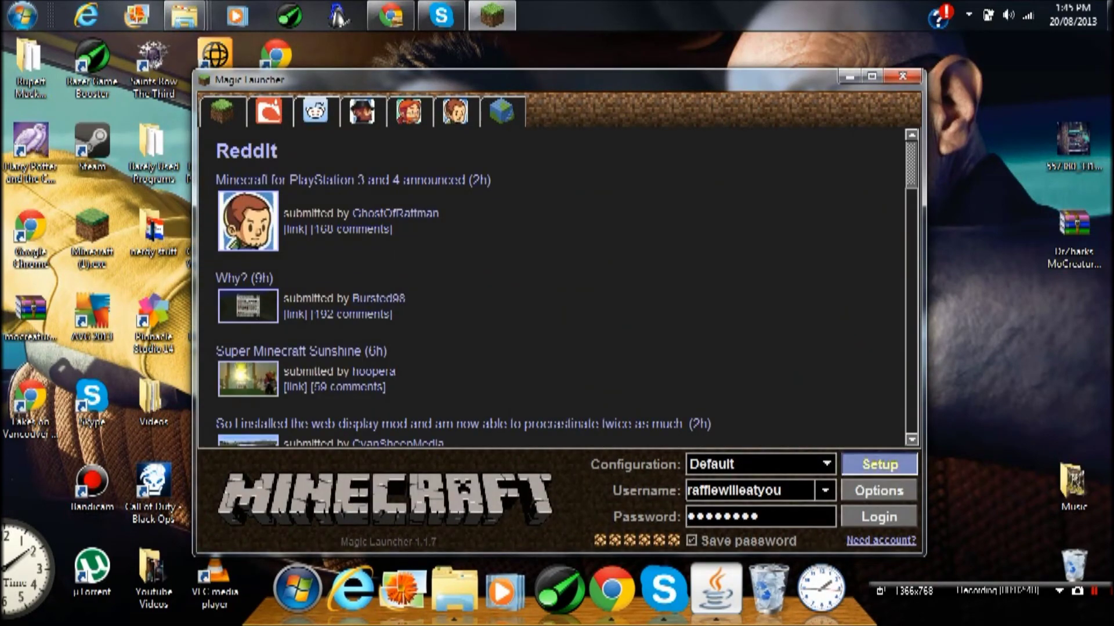
pyautogui.click(879, 463)
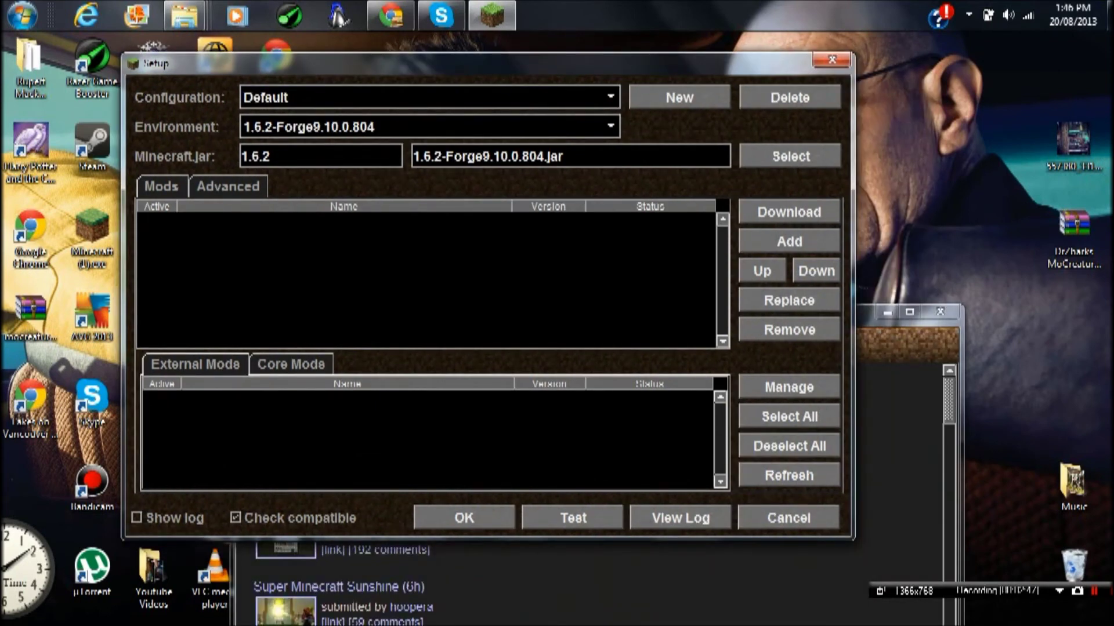
# - Keep the 1.6.2-Forge9.10.0.804 environment and open the empty mods folder through Manage
pyautogui.click(609, 126)
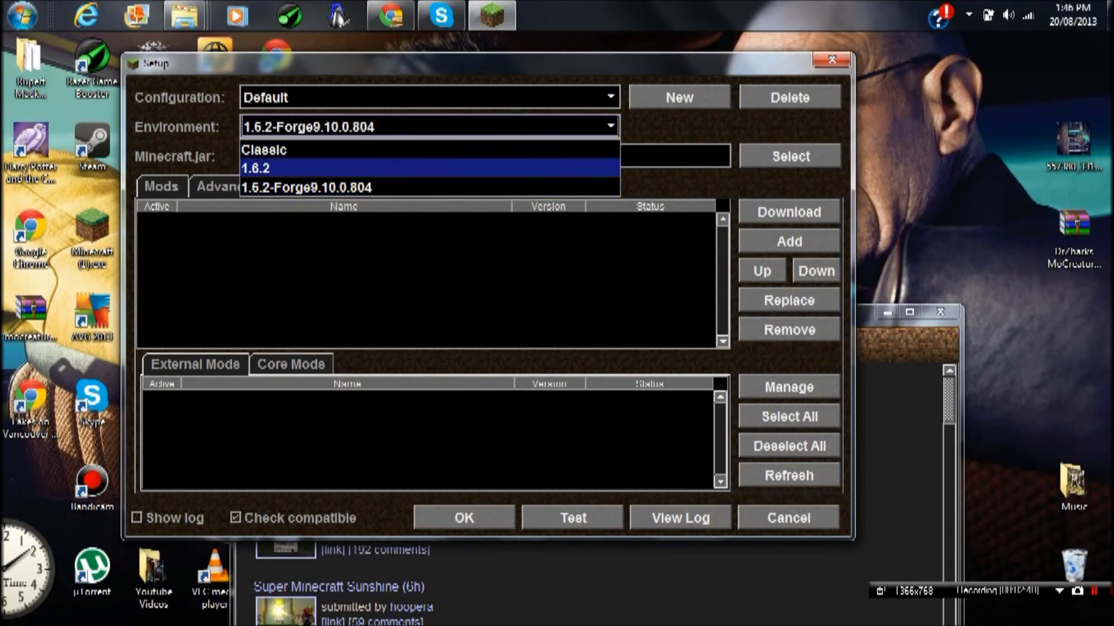
pyautogui.click(430, 187)
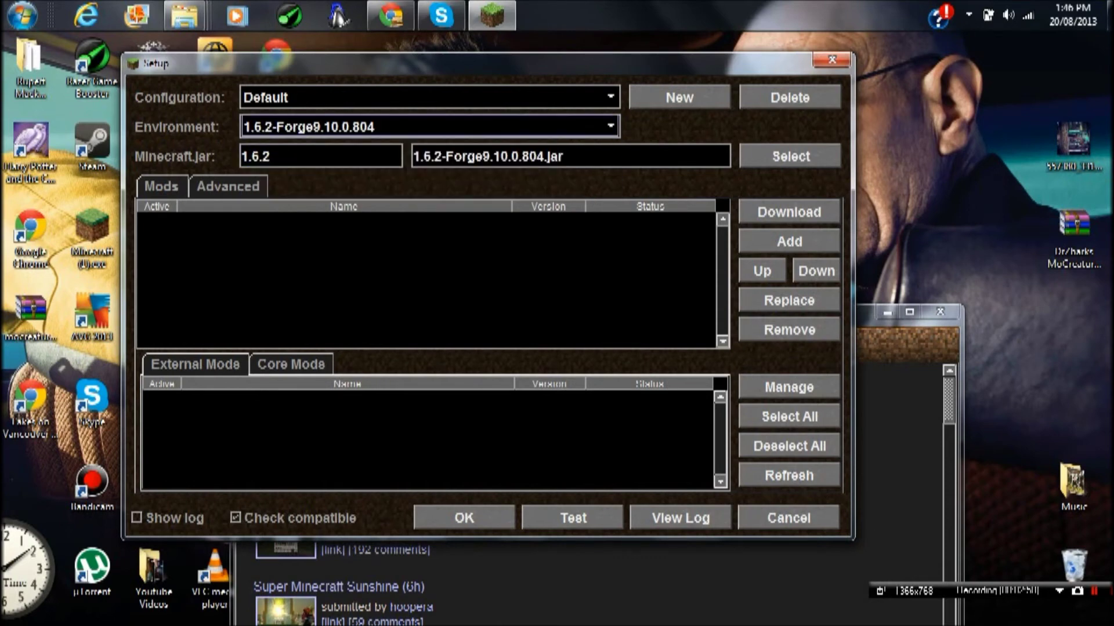
pyautogui.click(789, 388)
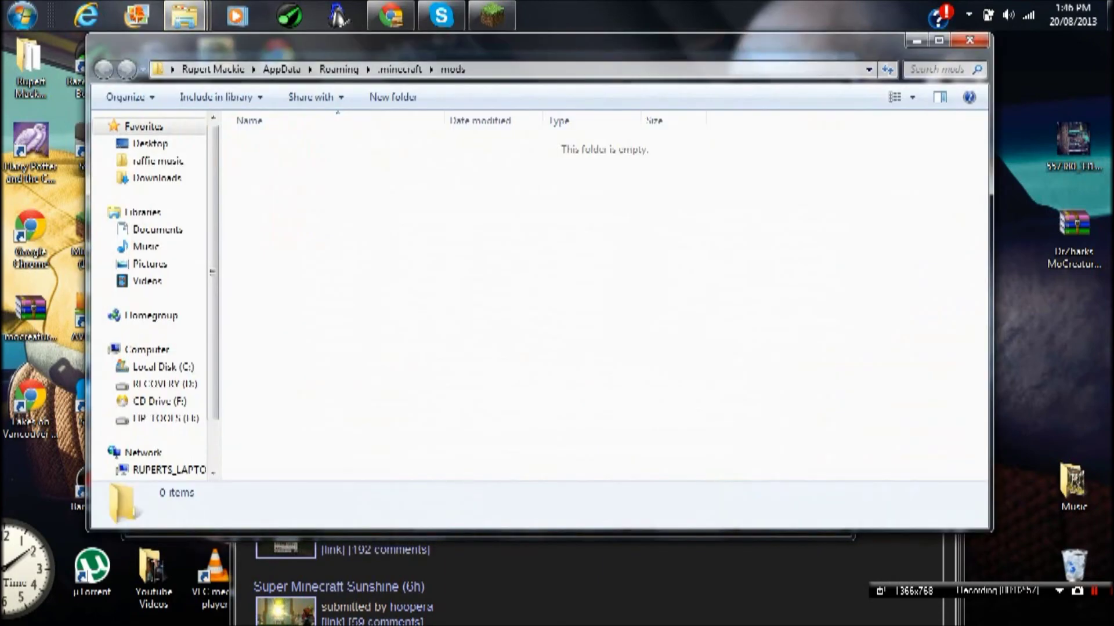
# - Drag the Biomes O' Plenty jar from the desktop into the .minecraft mods folder, then close Explorer
pyautogui.press('super+d')
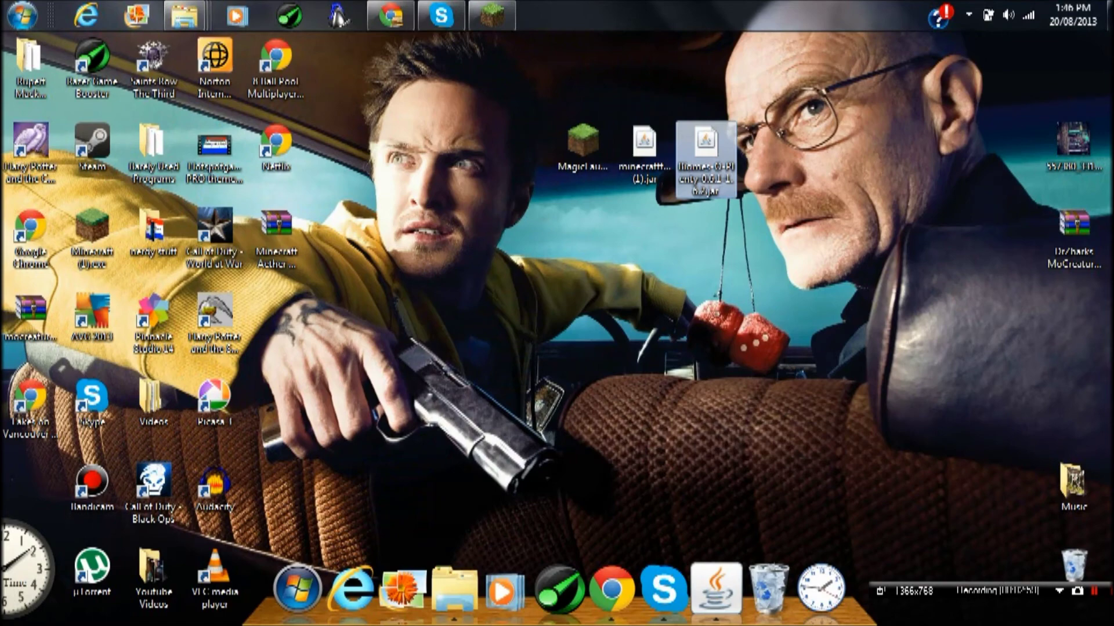
pyautogui.moveTo(705, 157); pyautogui.dragTo(202, 27)
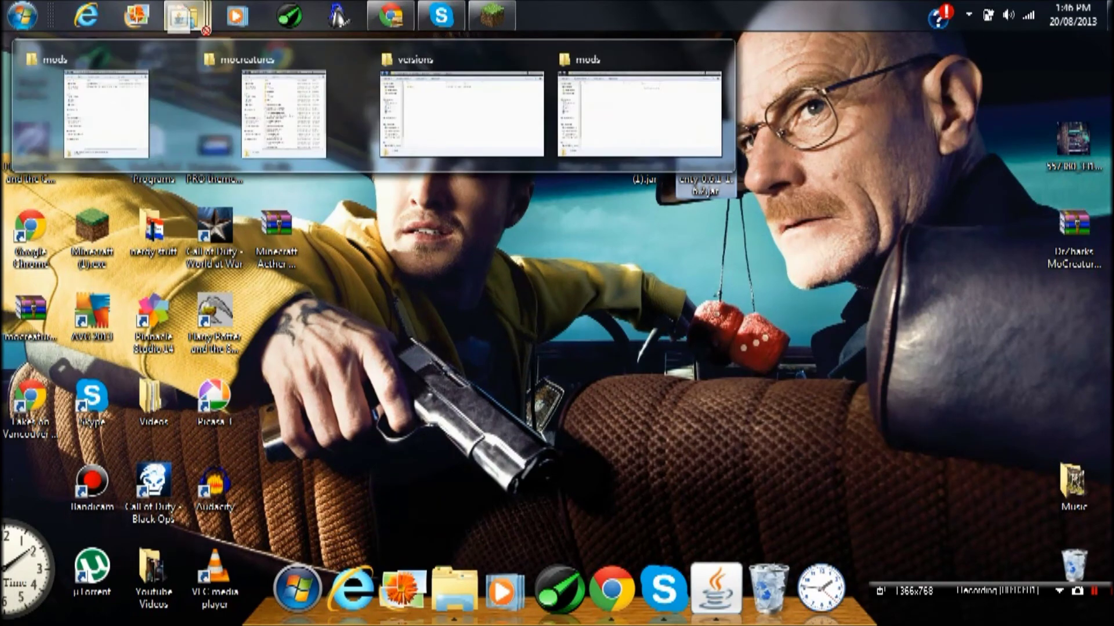
pyautogui.moveTo(205, 31)
pyautogui.mouseDown()
pyautogui.moveTo(620, 110)
pyautogui.moveTo(570, 188)
pyautogui.mouseUp()
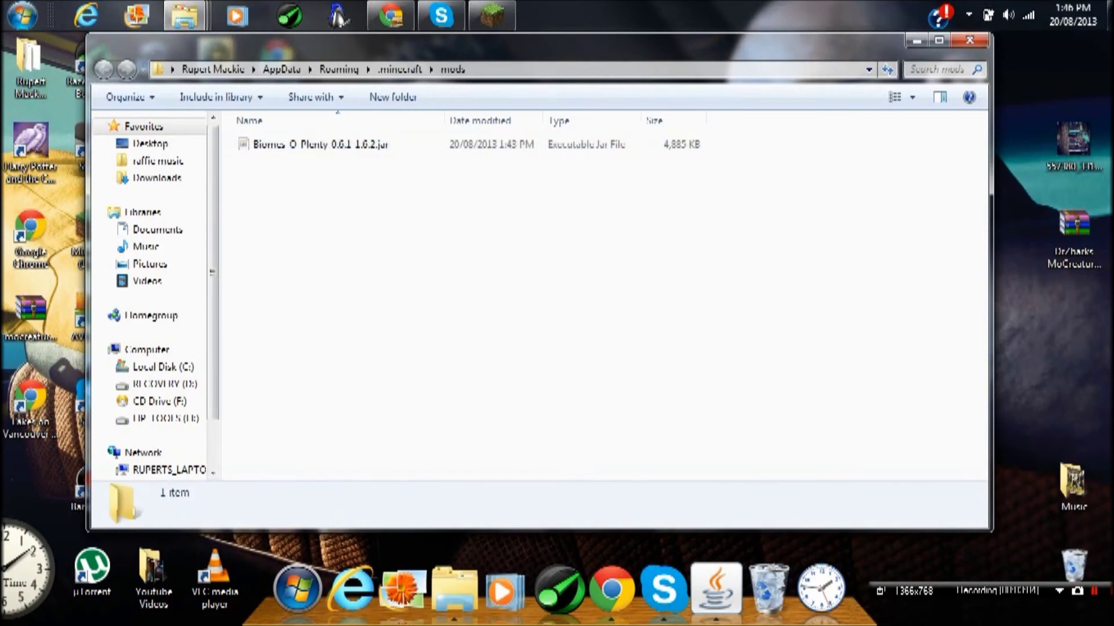
pyautogui.click(918, 41)
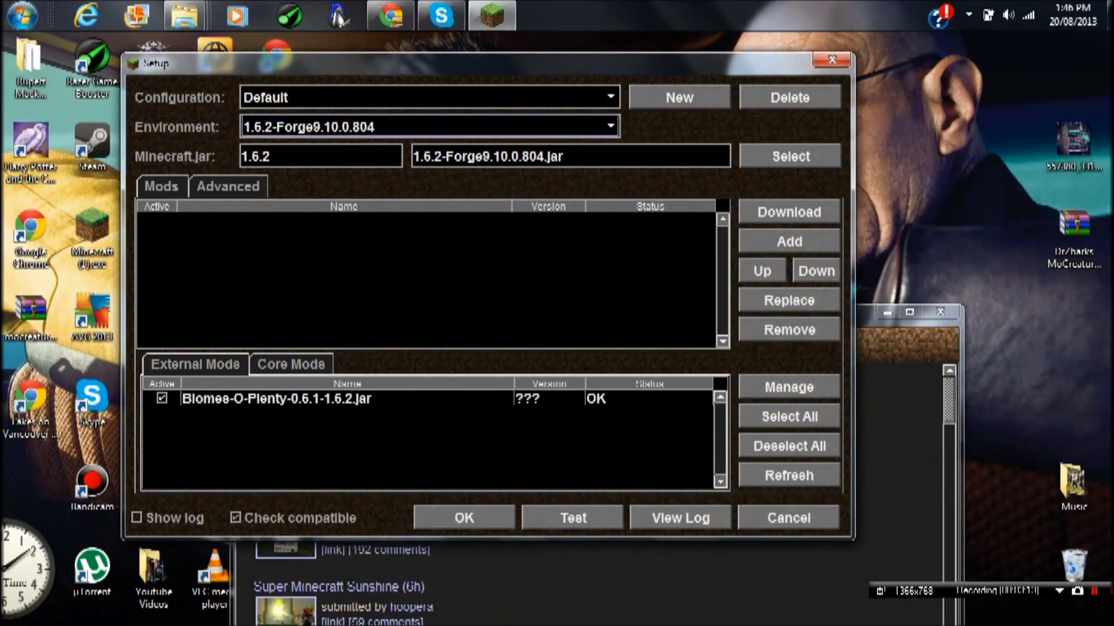
# - Save the setup with Biomes O' Plenty and log in to launch Minecraft 1.6.2 with Forge
pyautogui.click(464, 518)
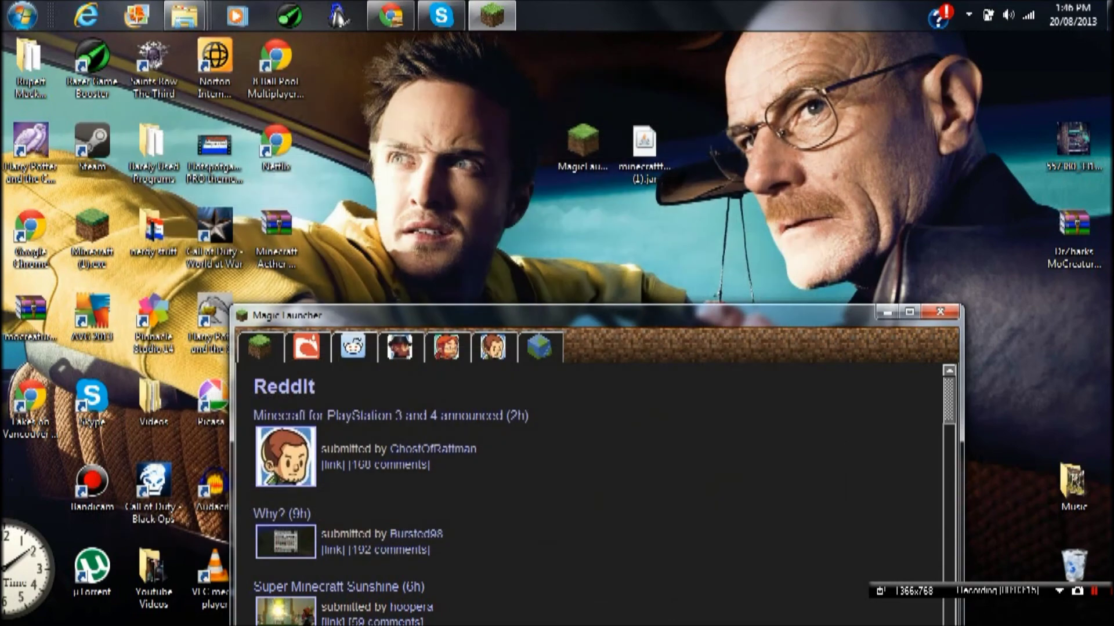
pyautogui.moveTo(557, 314); pyautogui.dragTo(500, 43)
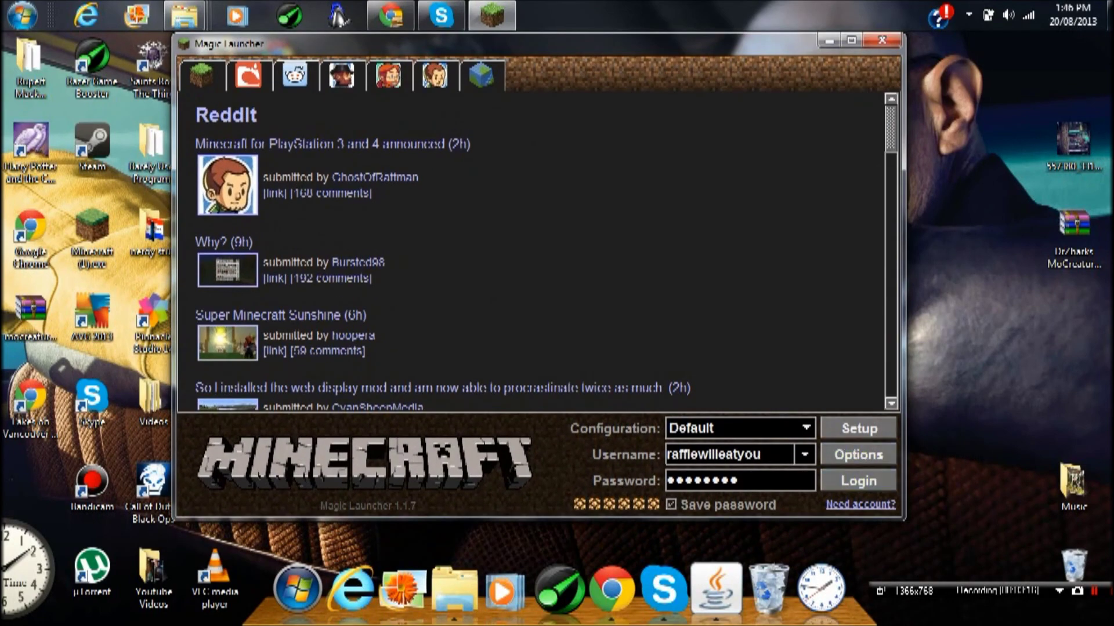
pyautogui.click(858, 481)
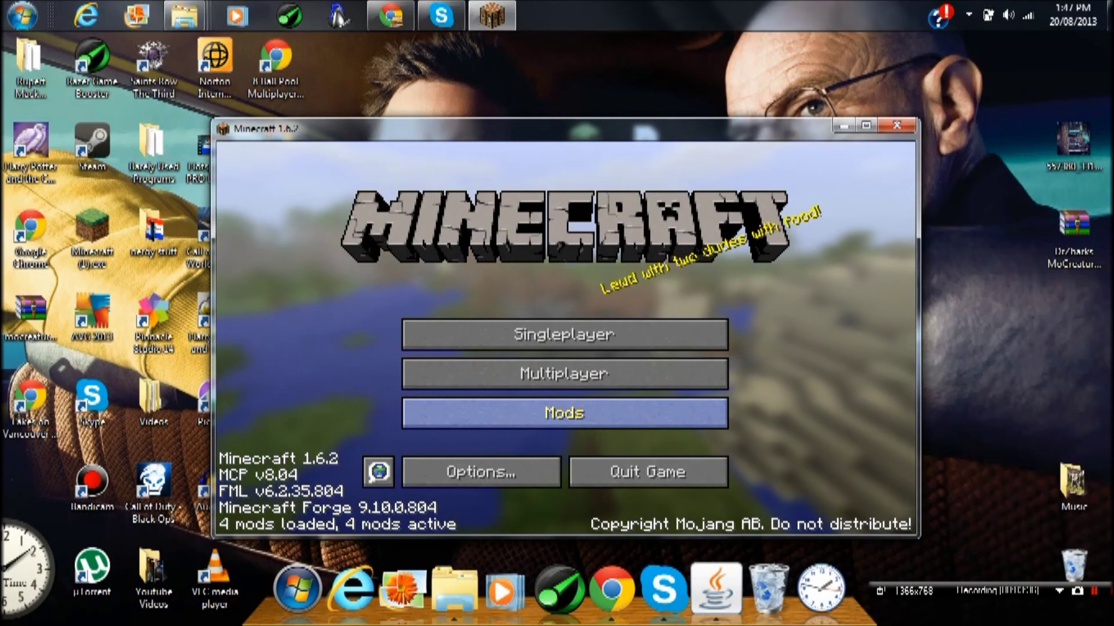
# - Confirm Biomes O' Plenty 0.6.1 in the Mod List, go back to the menu, and quit Minecraft
pyautogui.click(564, 413)
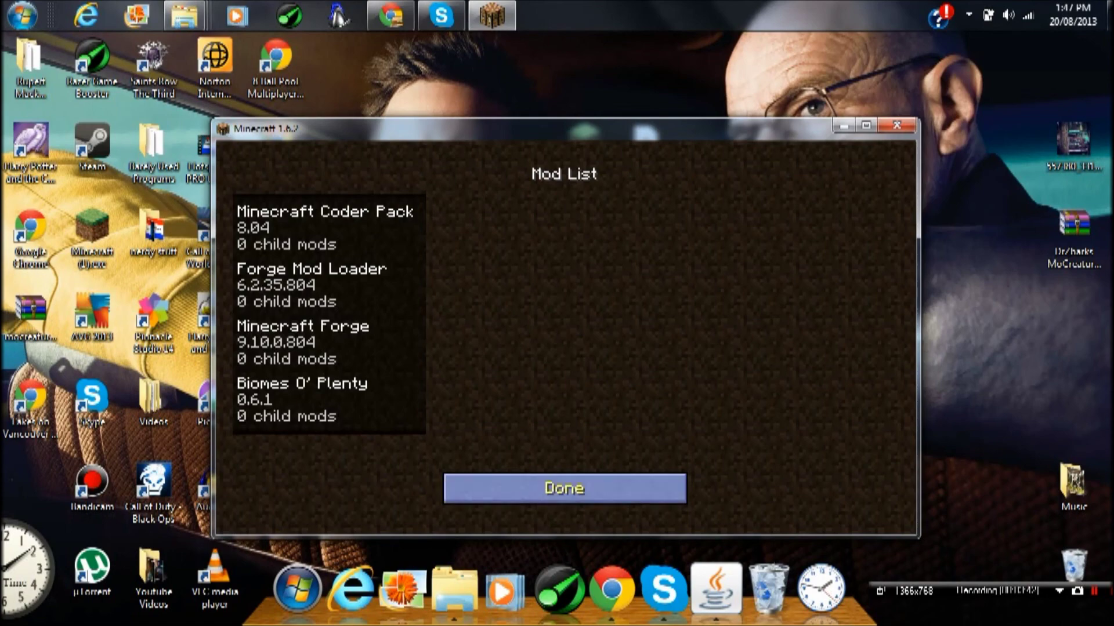
pyautogui.click(563, 488)
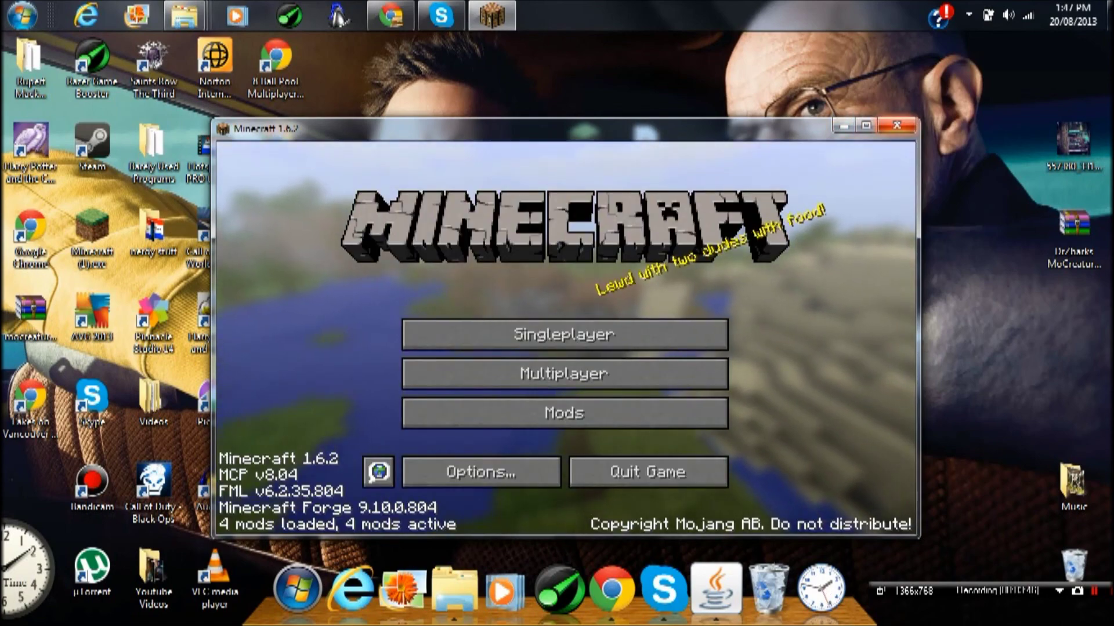
pyautogui.click(897, 127)
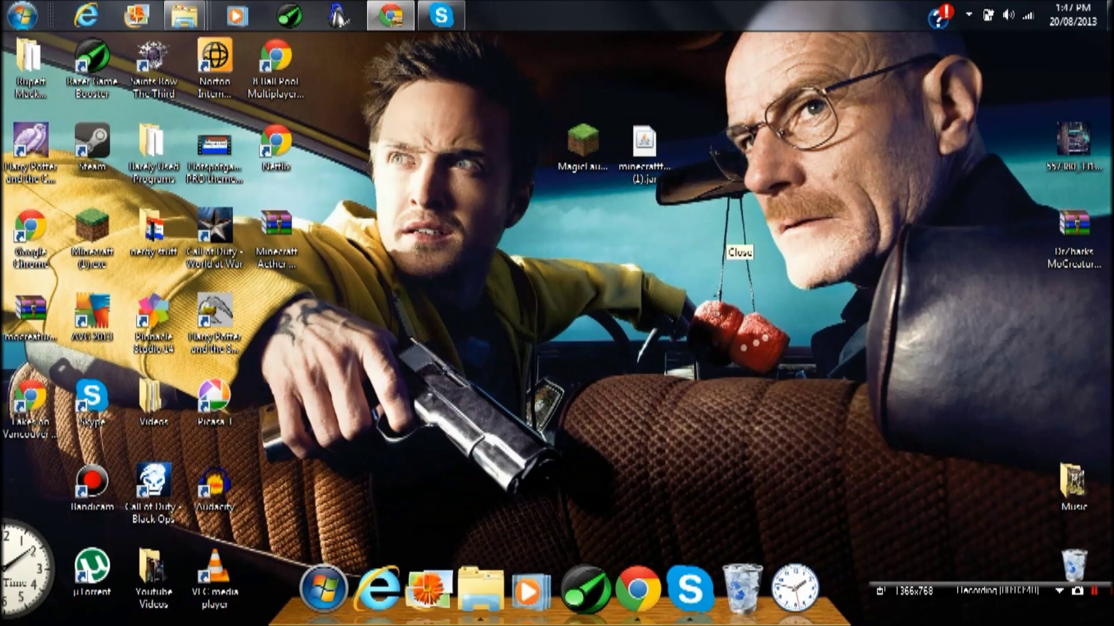